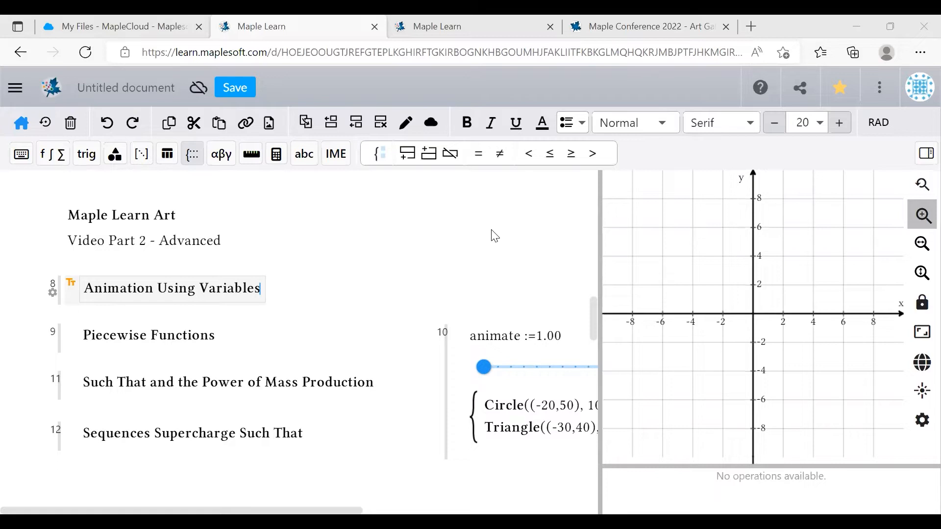
- Glance at the Maple Learn home page and the Maple Conference art gallery, then return to the art document
click(470, 24)
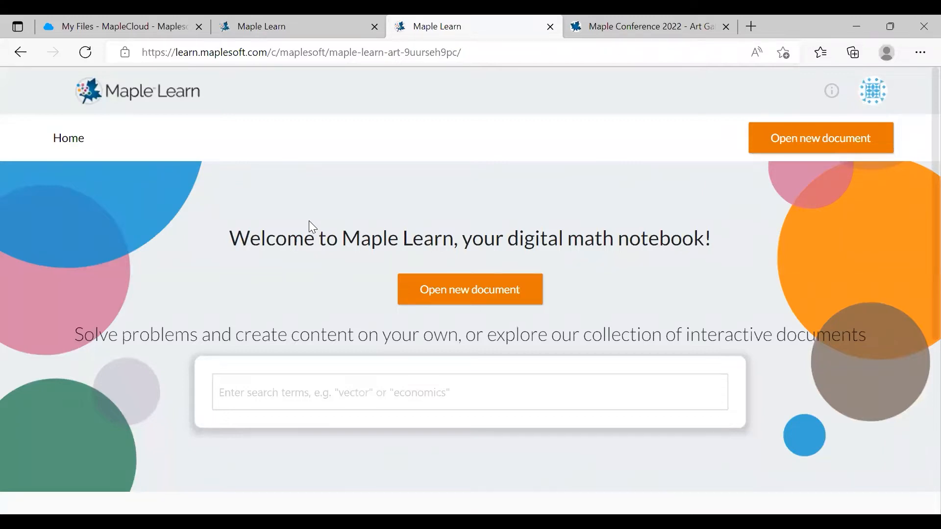
click(594, 16)
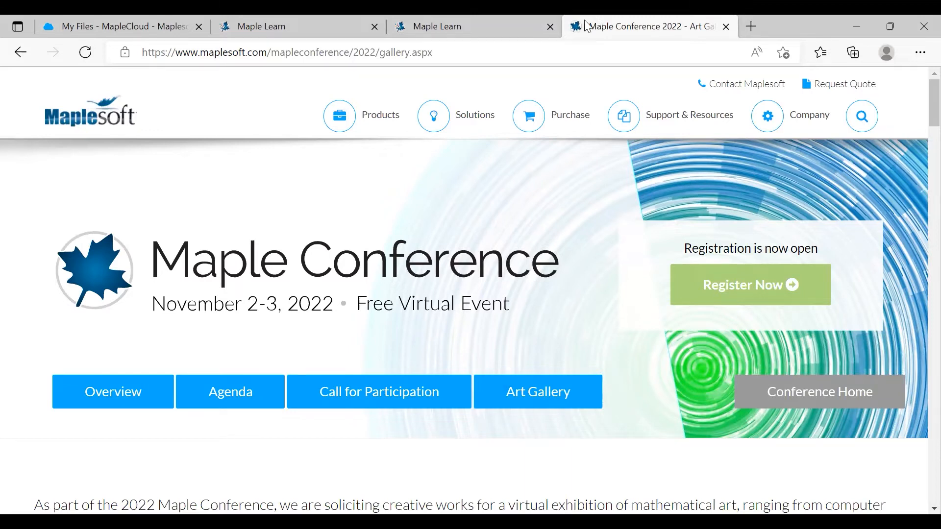
click(340, 16)
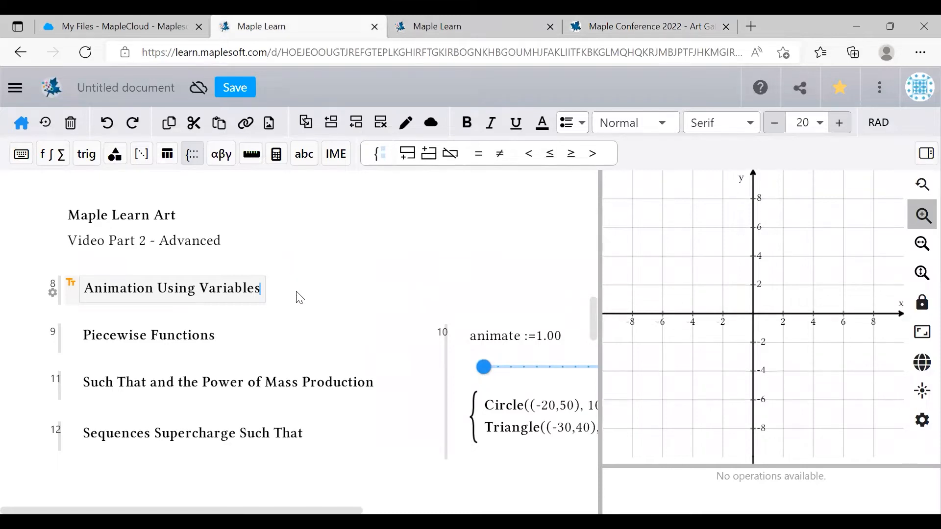
- Define the slider variable a := 4 under Animation Using Variables and drag it lower
key(Return)
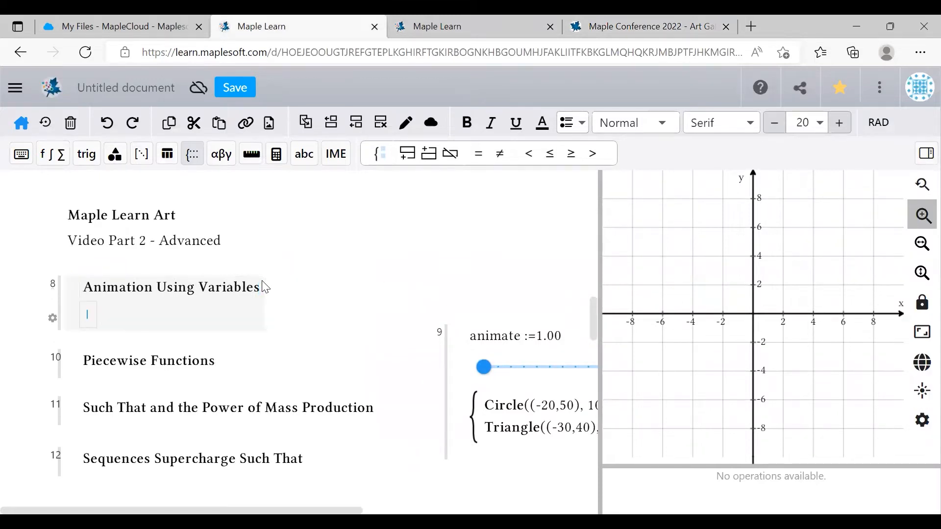
text(a := )
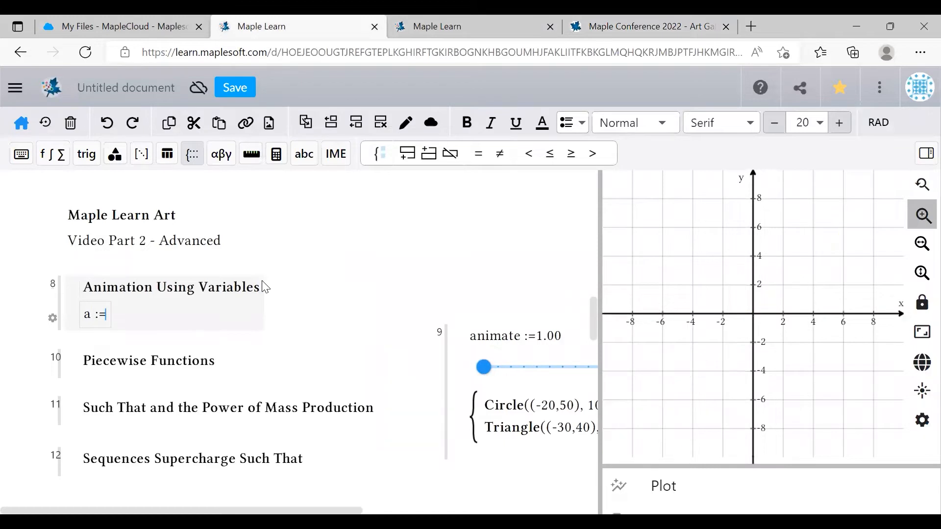
text(4)
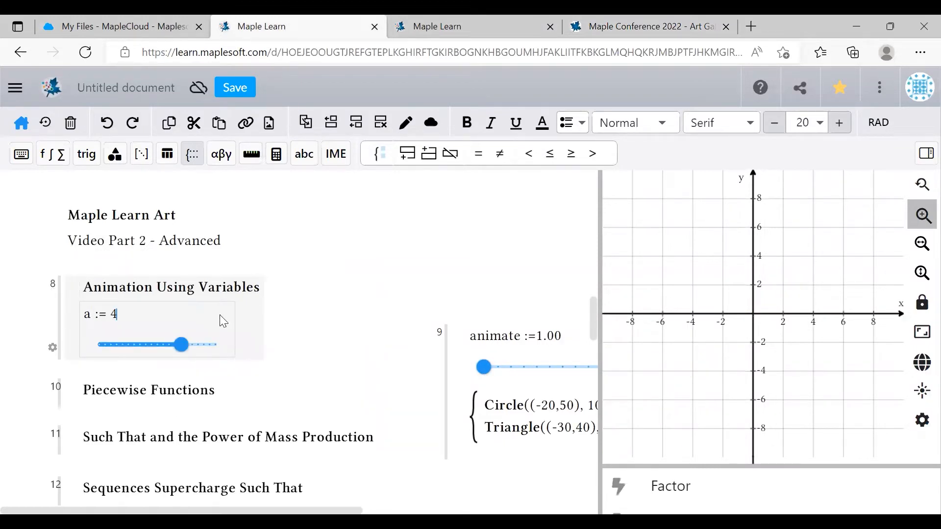
drag(184, 338, 153, 355)
- Set the a slider to run continuously from 0 to 5, then set a to about 2.52
click(53, 347)
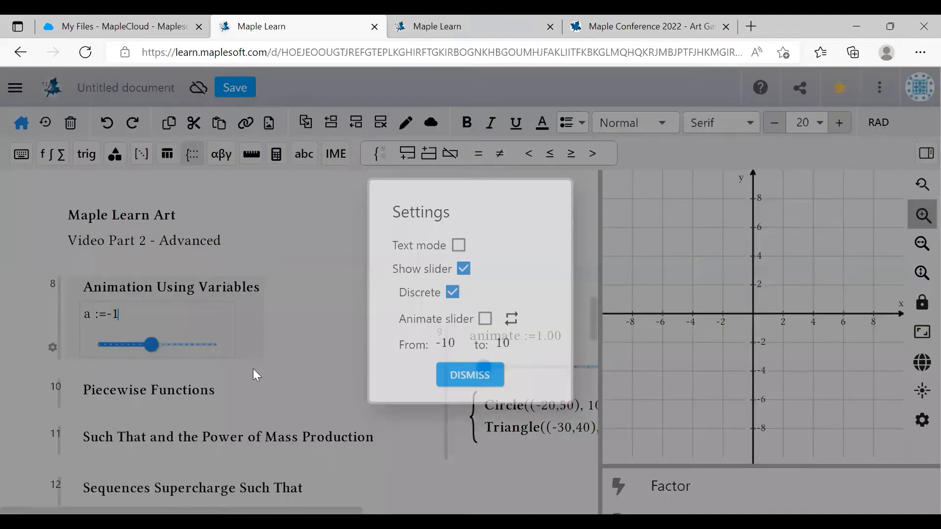
double_click(447, 344)
text(0)
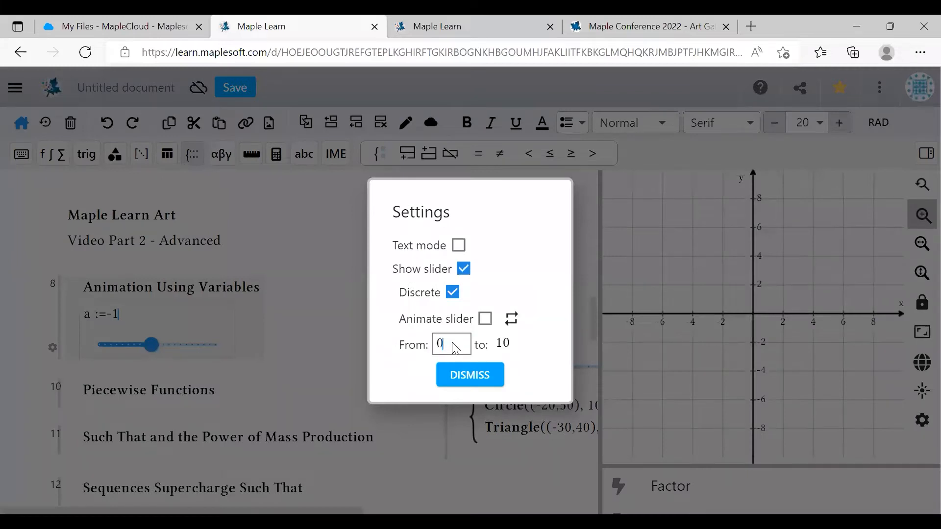
double_click(505, 343)
text(5)
click(526, 277)
click(453, 293)
click(470, 375)
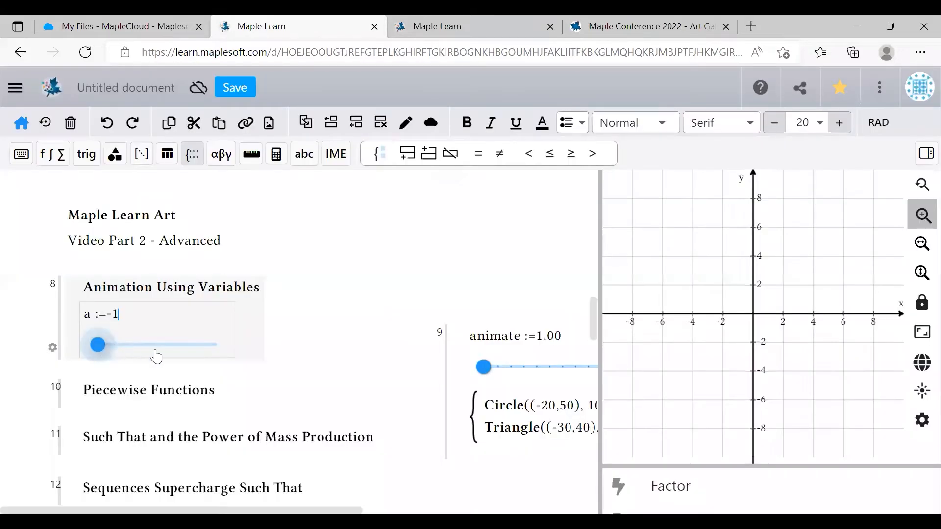
click(155, 349)
- Plot sin(x) + a and Point(a, 0), then sweep a up to 5 and back to about 3.97
key(Return)
text(sin(x))
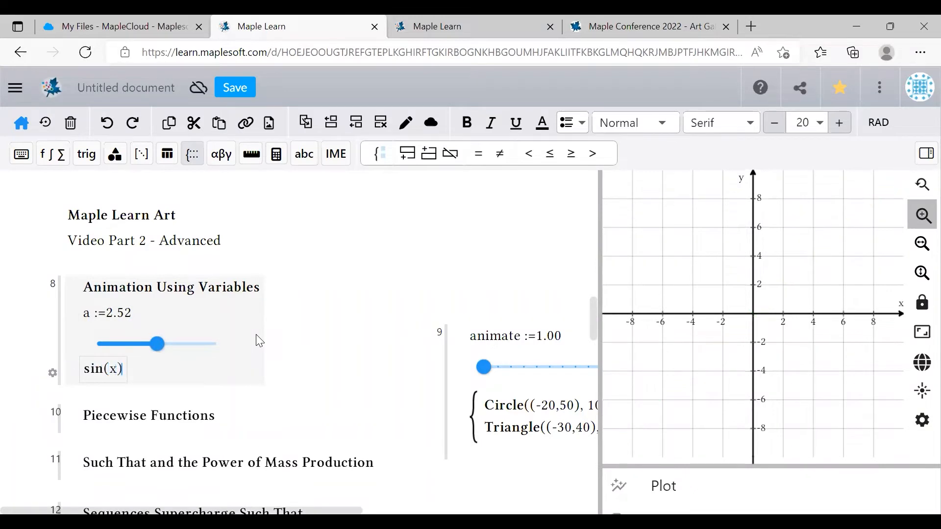
text( + a)
key(Return)
text(Point(a, 0))
click(159, 348)
mouse_move(160, 354)
mouse_down()
mouse_move(214, 352)
mouse_move(96, 353)
mouse_move(219, 349)
mouse_move(101, 351)
mouse_move(176, 349)
mouse_up()
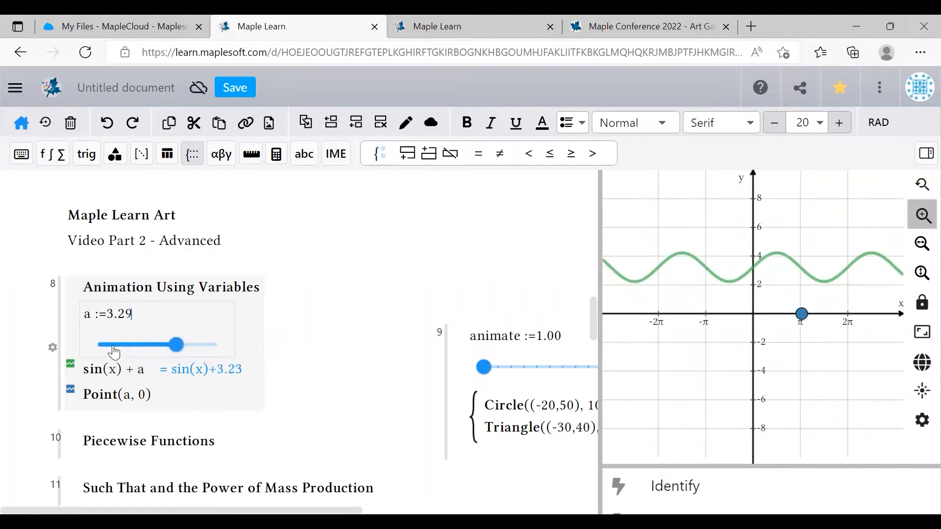
- Turn on Animate slider for a so it sweeps from 0 to 5 on its own
click(52, 347)
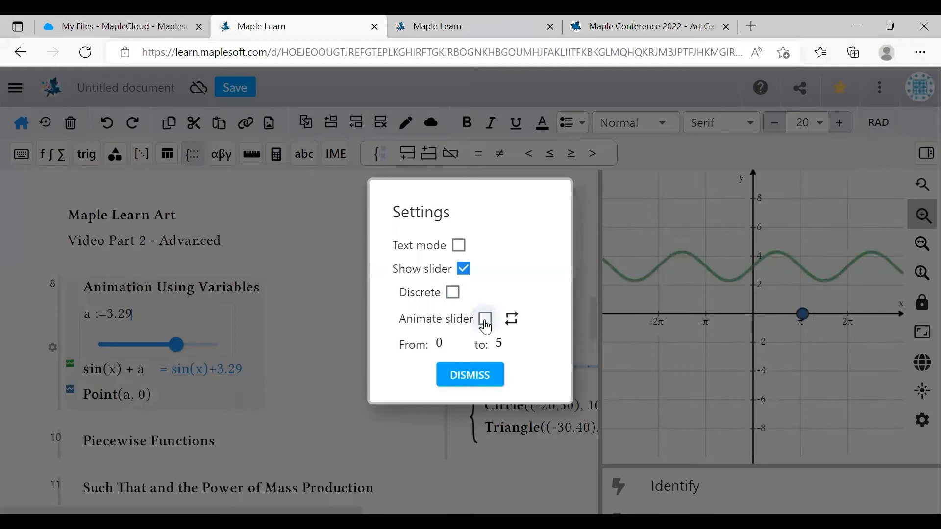
click(485, 319)
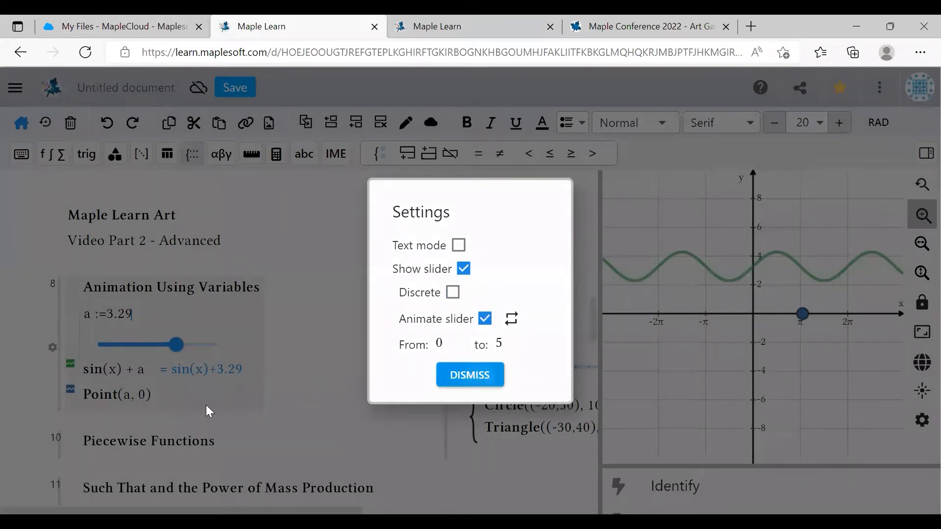
click(198, 404)
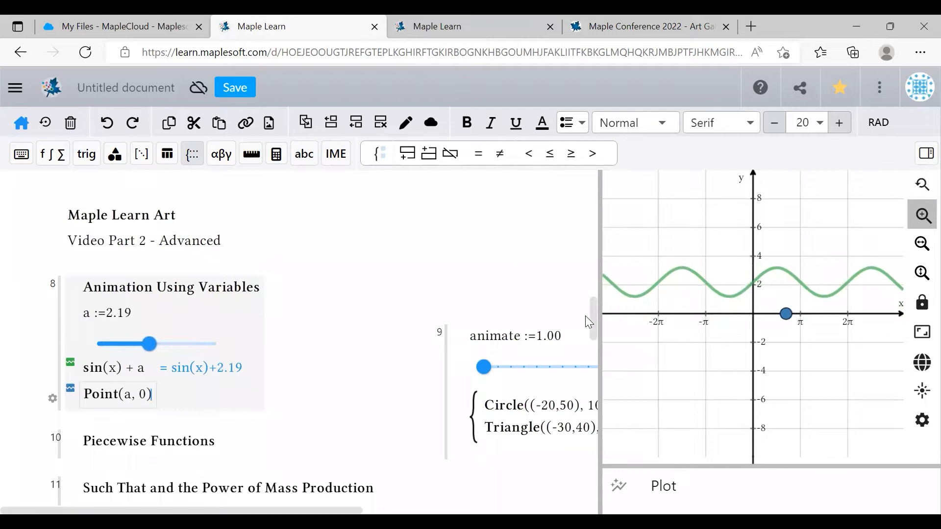
- Insert a piecewise function under Piecewise Functions giving x^2 for x>0 and 5 otherwise
scroll(595, 314, down, 3)
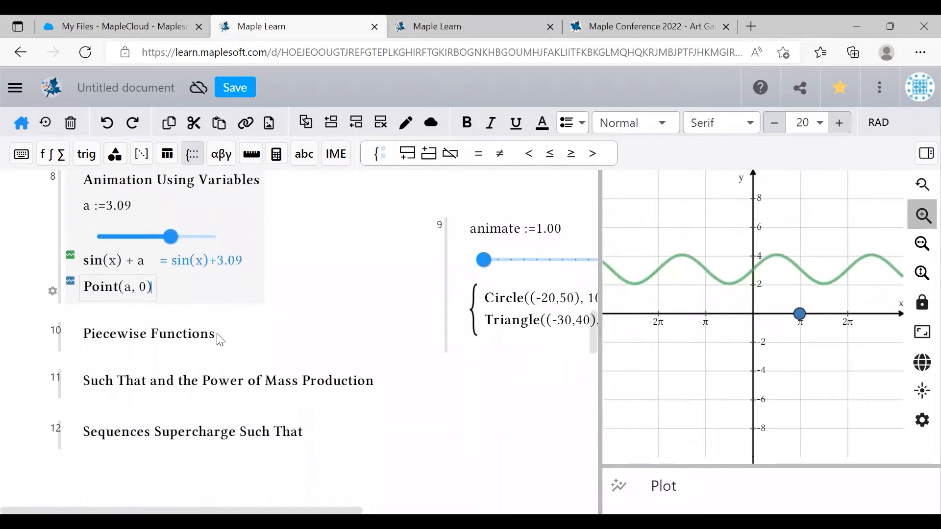
click(217, 336)
key(Return)
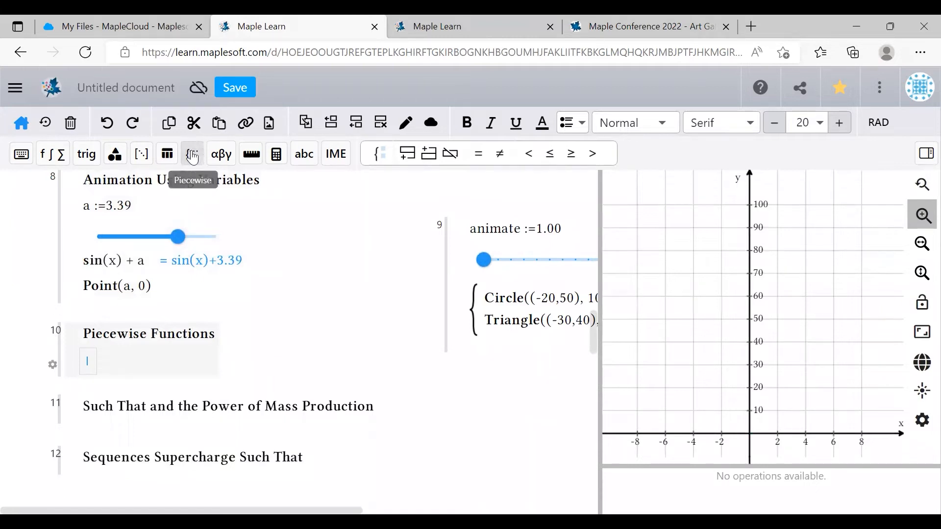
click(381, 156)
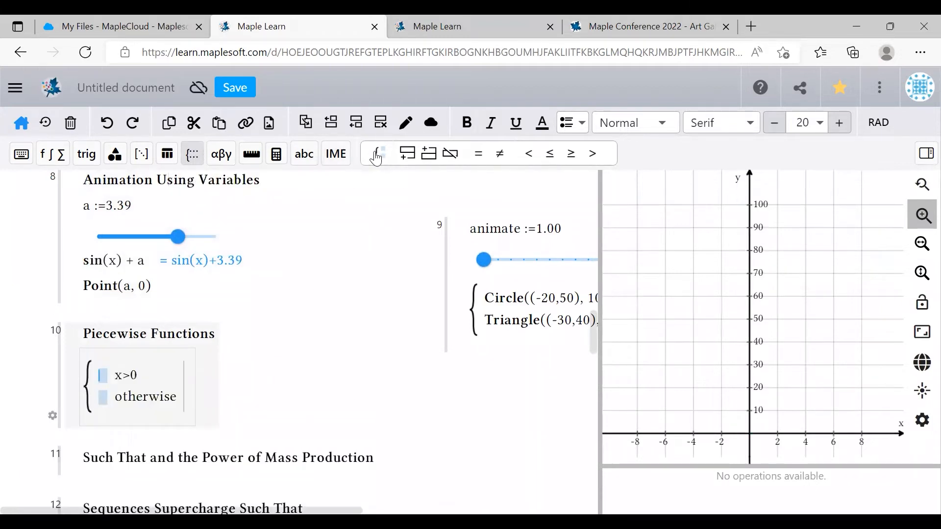
click(408, 156)
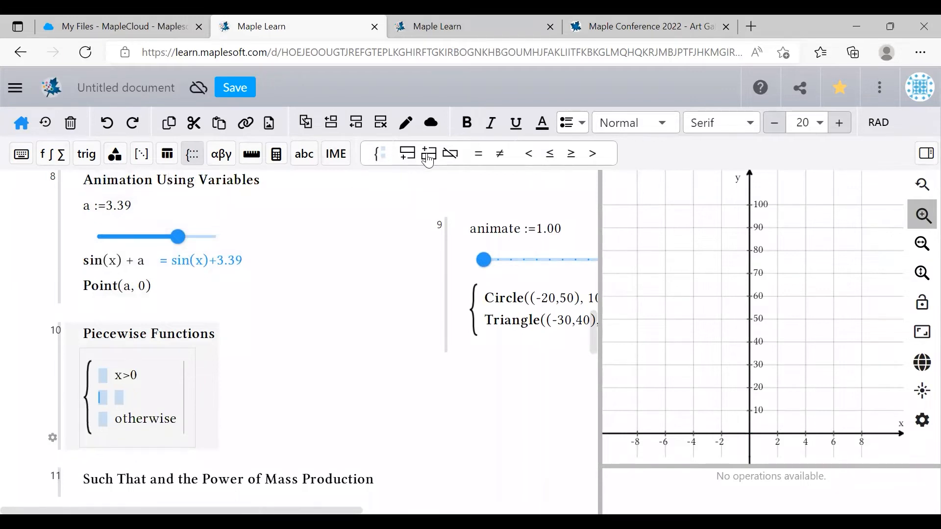
click(452, 158)
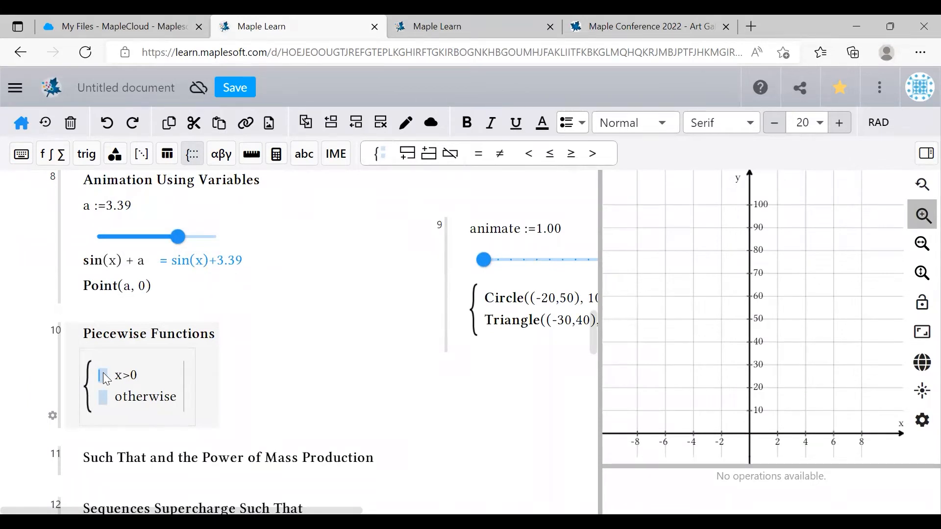
text(^2)
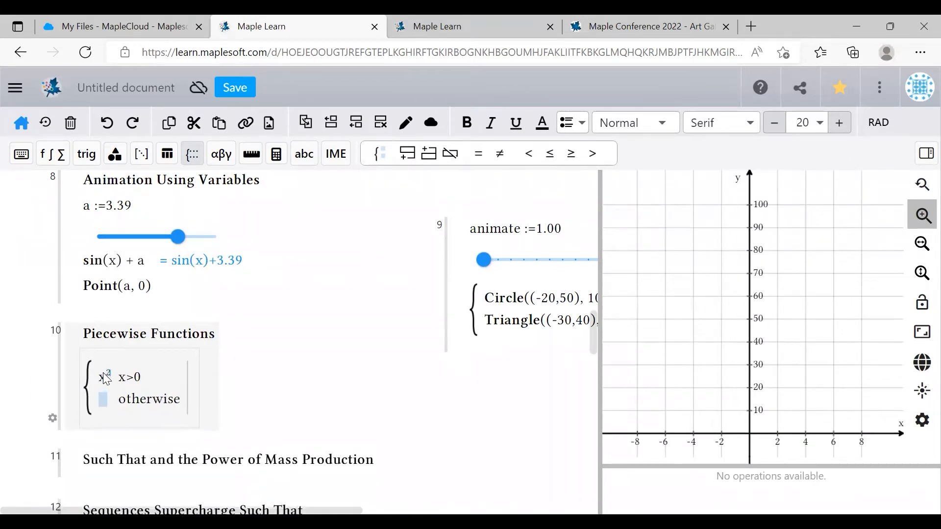
click(103, 401)
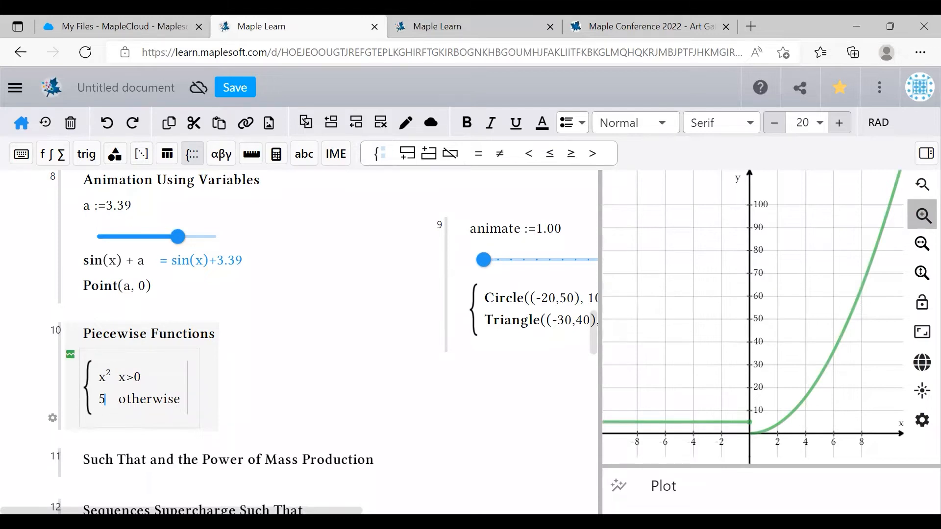
- Scroll the worksheet past the animation group to the Such That and Sequences sections
scroll(239, 368, right, 5)
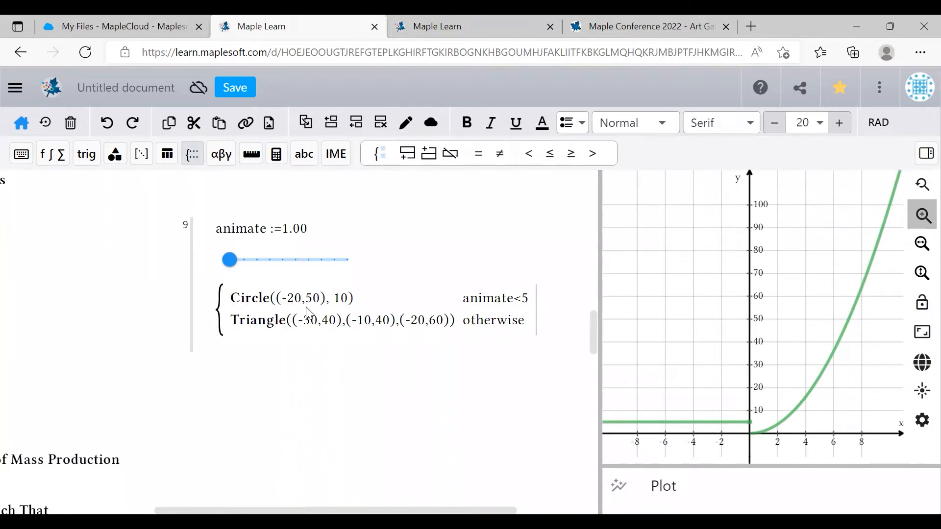
click(282, 304)
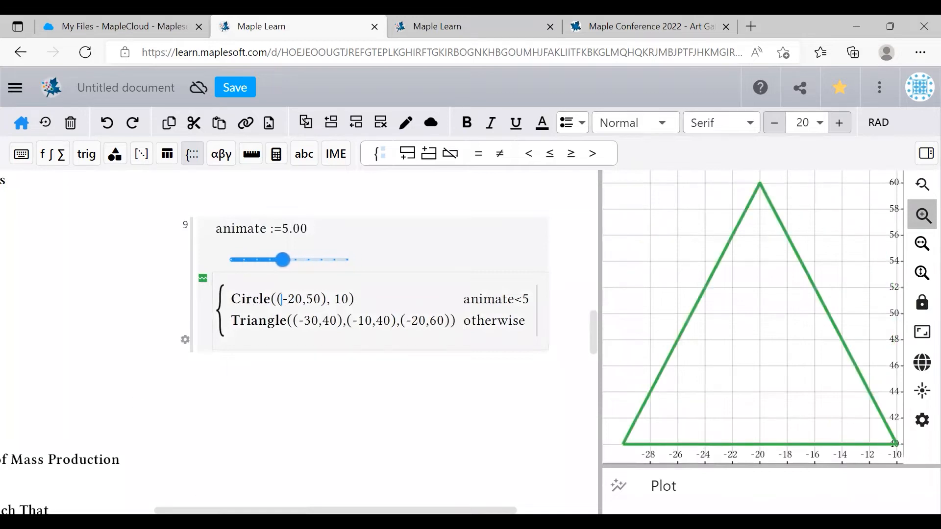
drag(201, 512, 46, 511)
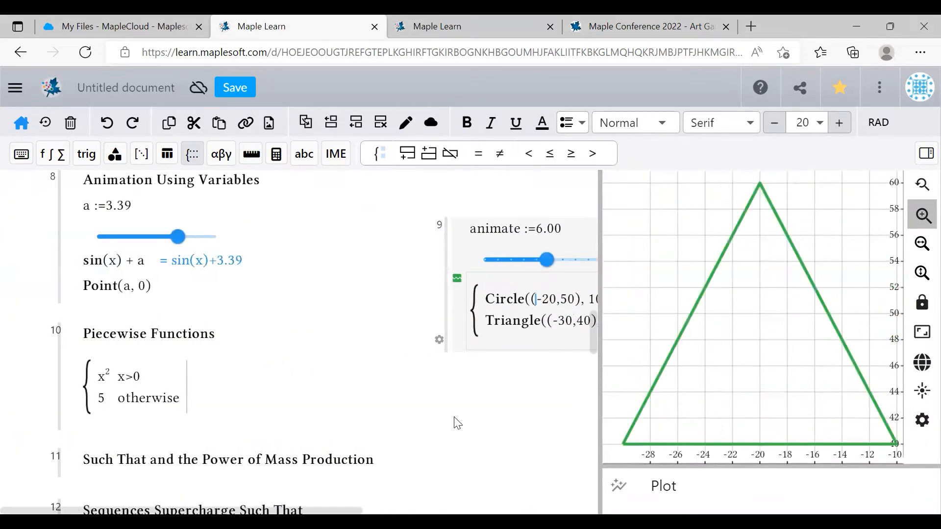
drag(594, 341, 594, 363)
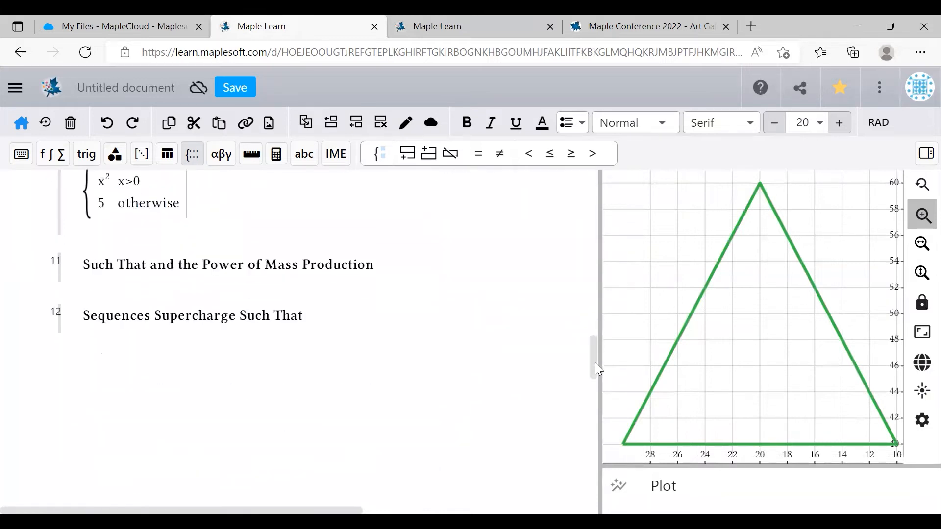
- Enter sin(x) | 0 < x < 5 under Such That and pan the graph to frame the curve
click(373, 267)
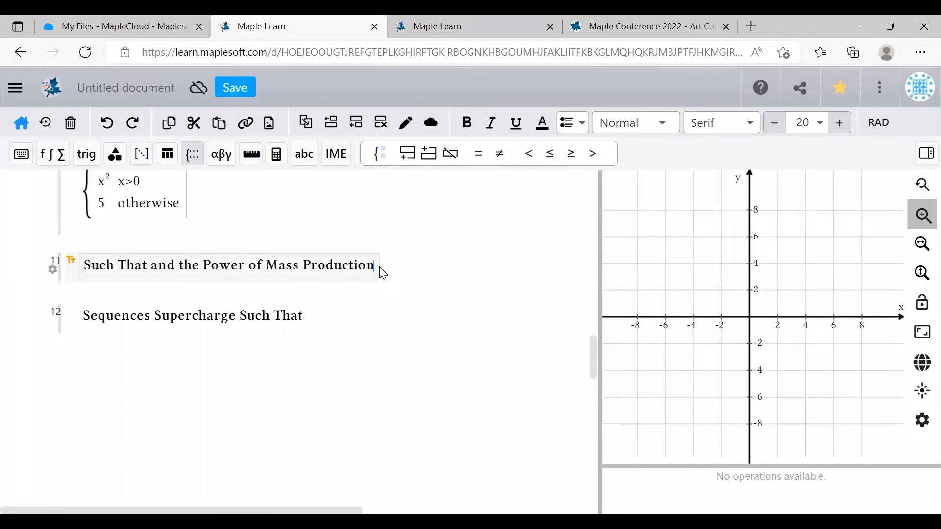
key(Return)
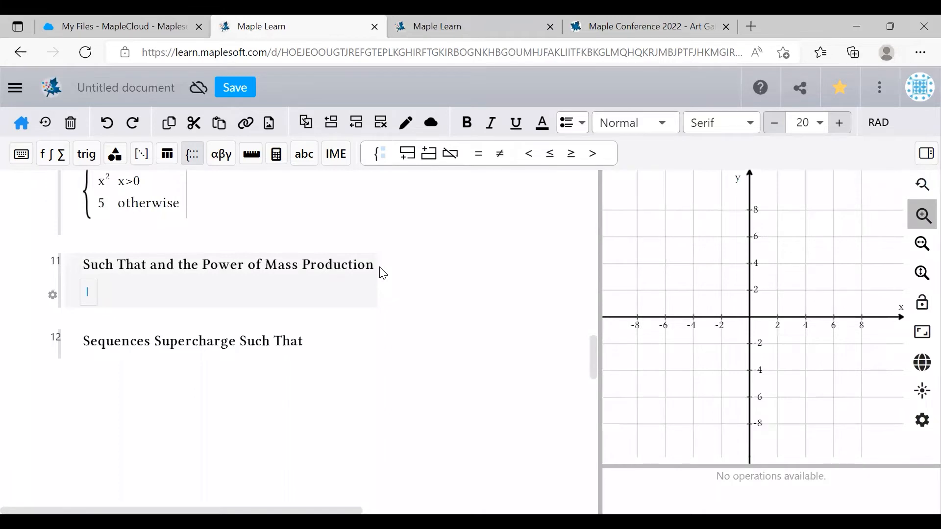
text(sin(x)
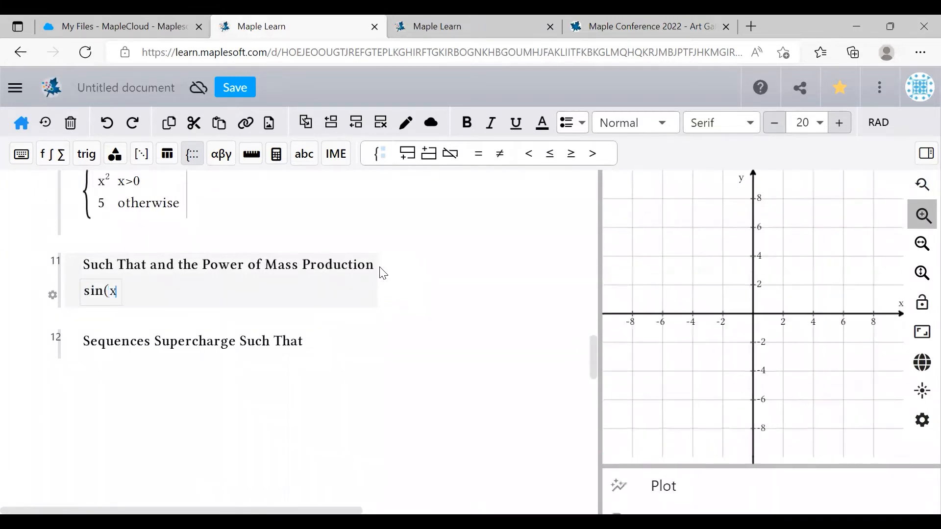
text() )
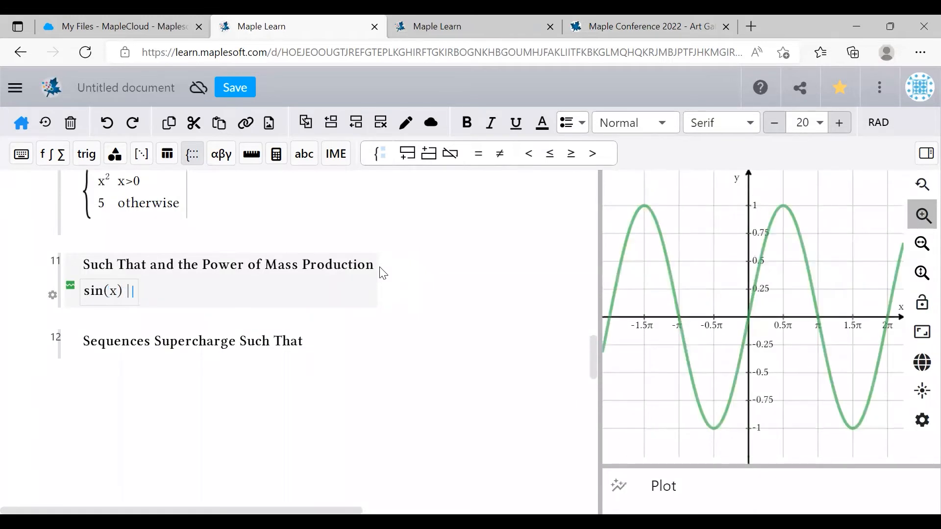
text(| 0 < x)
text(5)
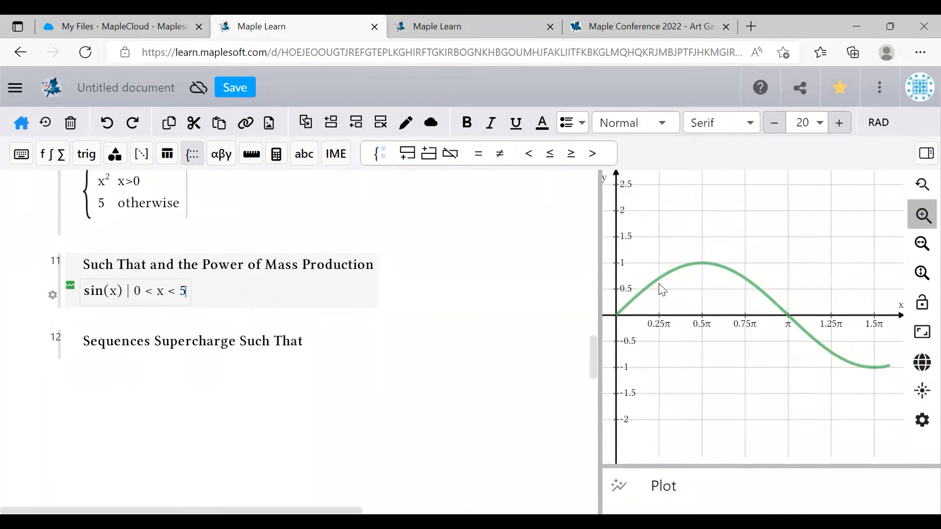
scroll(663, 290, down, 2)
drag(663, 290, 696, 290)
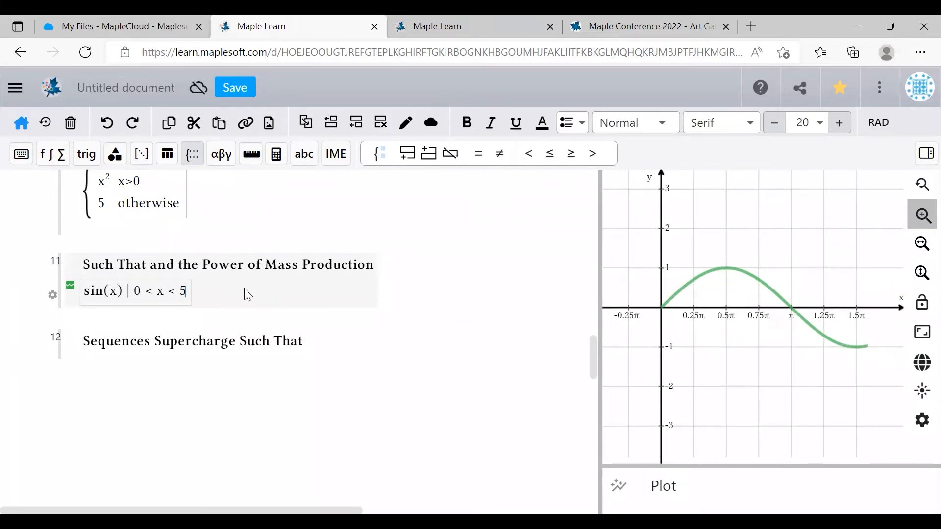
- Enter Circle((0,0), b) | b = [1, 2, 3, 10] to draw four concentric circles
key(Return)
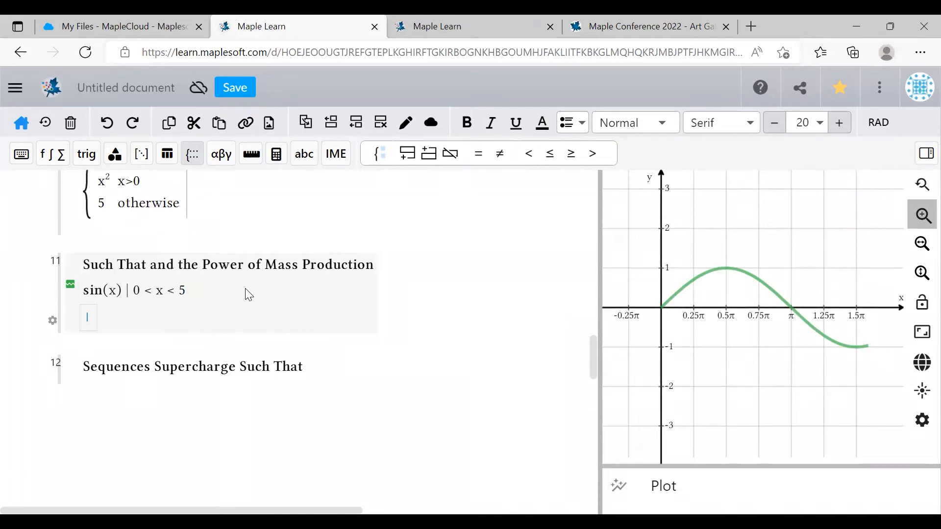
text(Circle)
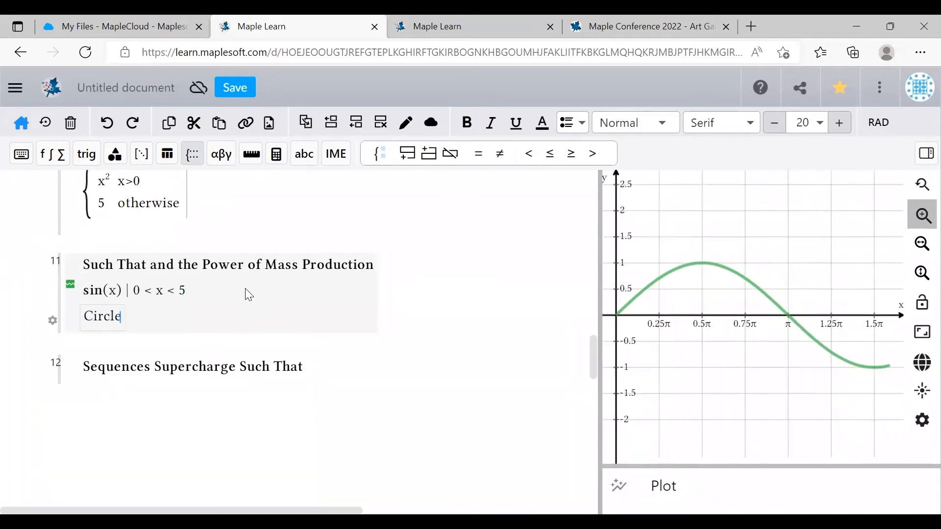
text(((0,0), b) | b = [1, 2, 3, 10)
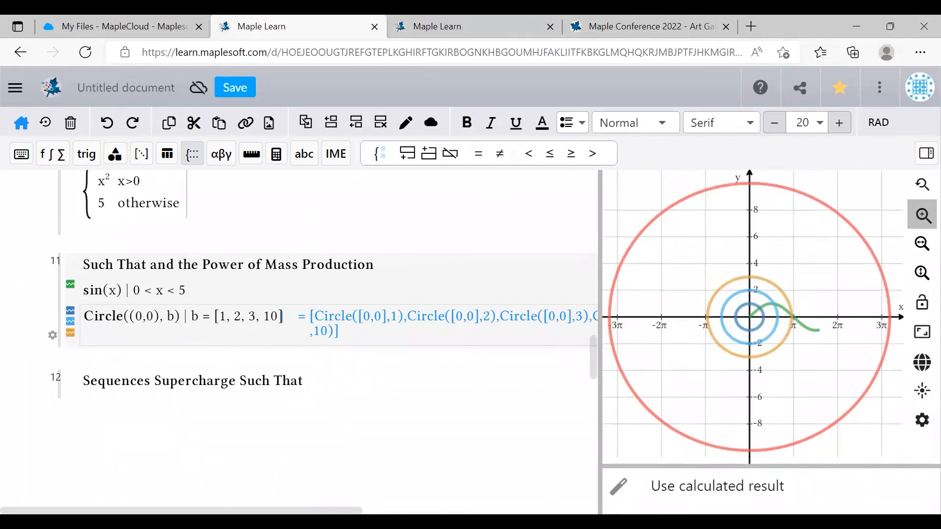
scroll(249, 371, right, 5)
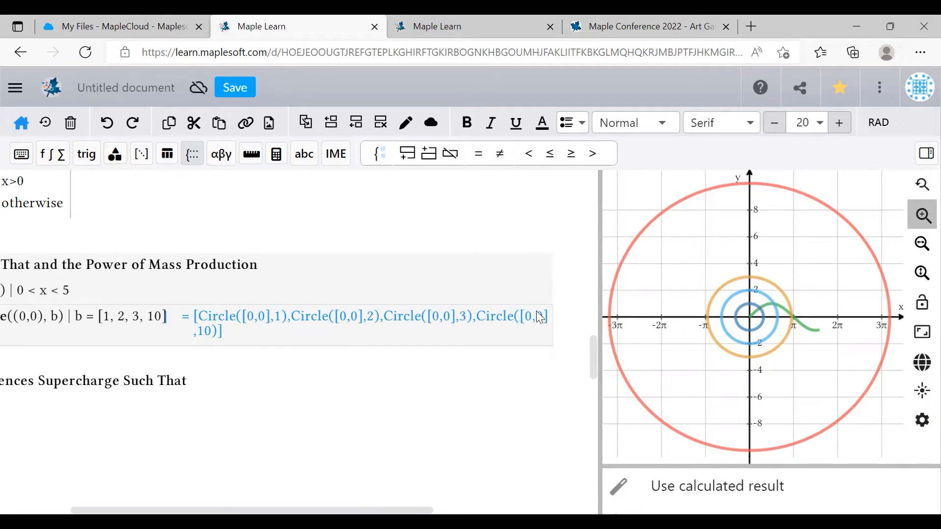
scroll(354, 487, left, 5)
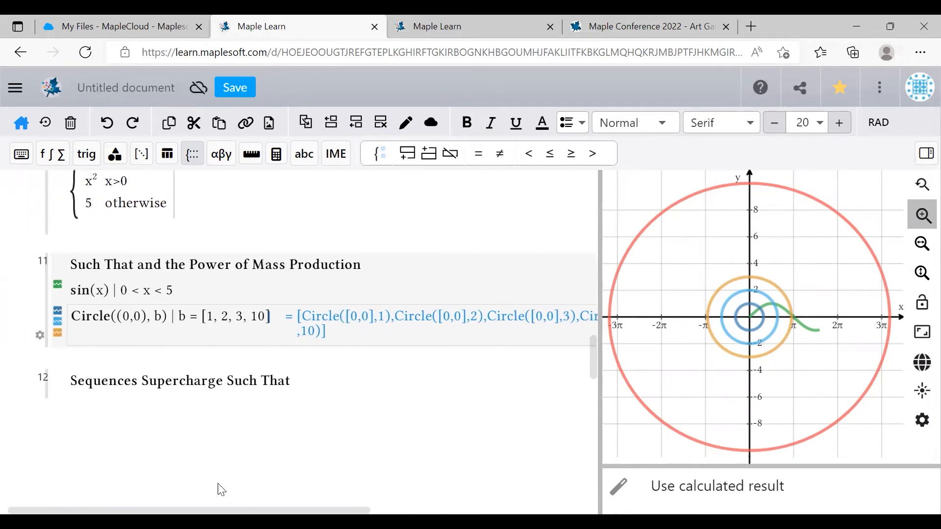
- Turn off Show results for the concentric-circle line
click(52, 335)
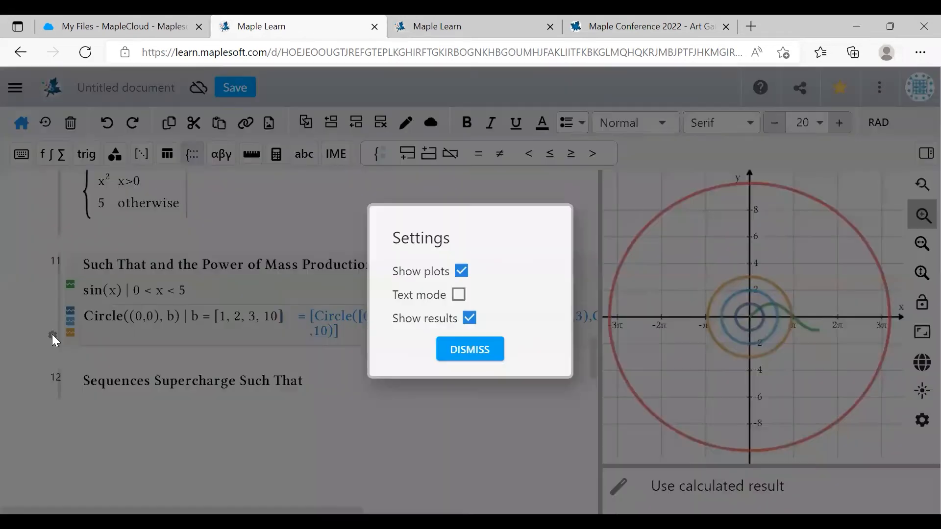
click(470, 319)
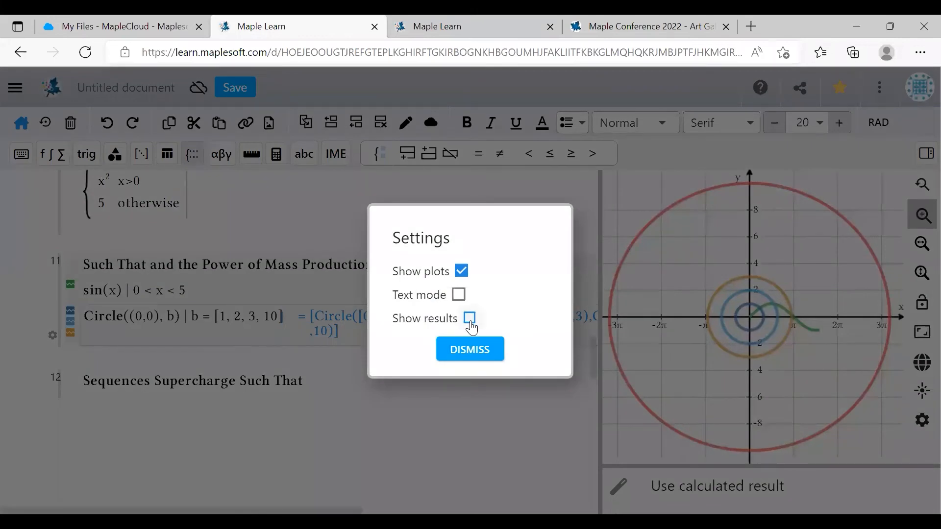
click(468, 350)
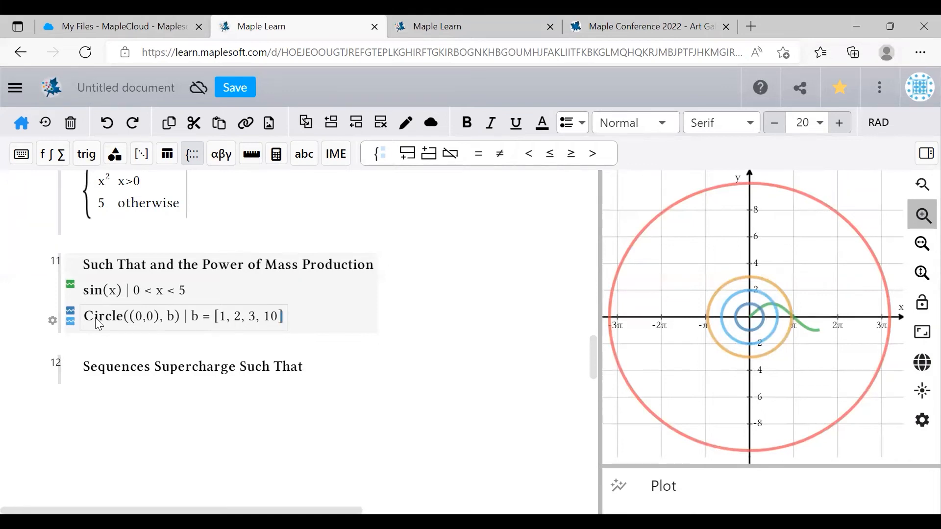
click(305, 373)
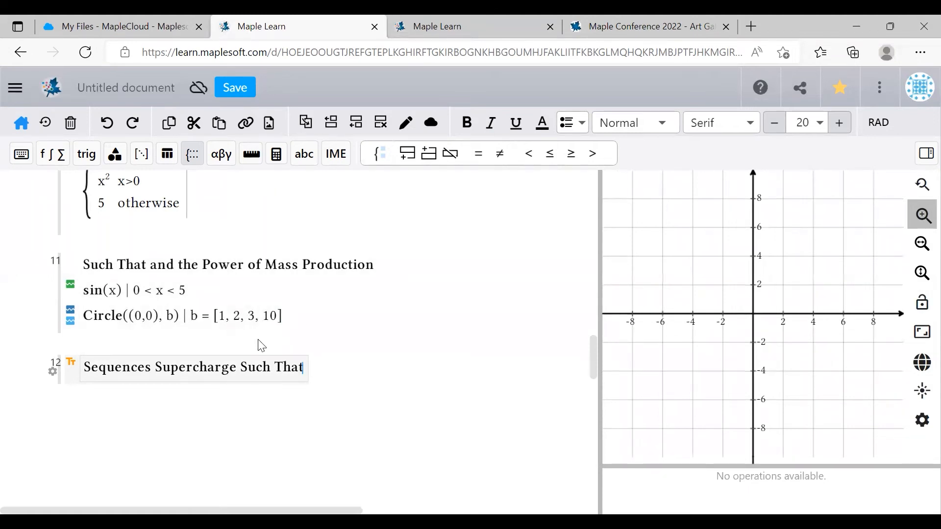
- Add the sequence [1:20] and the line Circle((c, c), c) | c = [1:20] below it
key(Return)
text([1:20:2])
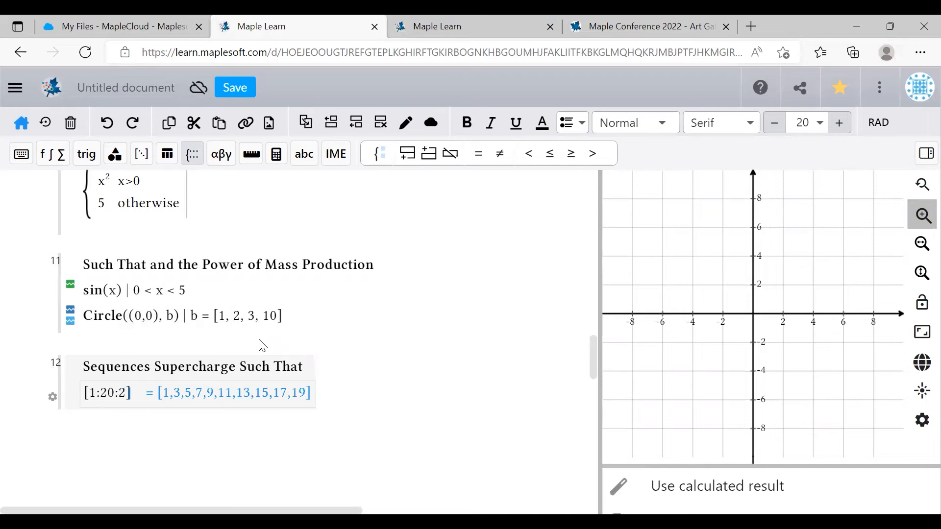
click(129, 394)
key(BackSpace)
key(BackSpace)
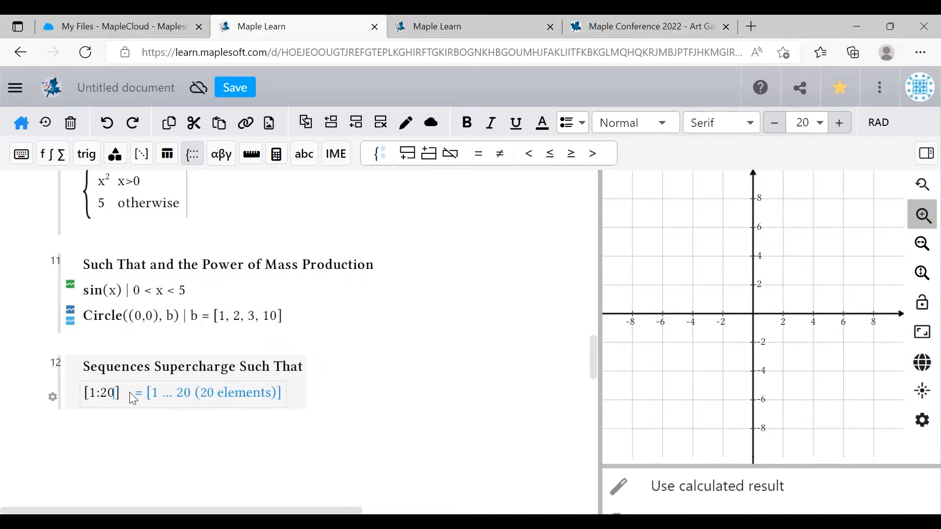
key(Return)
text(Circ)
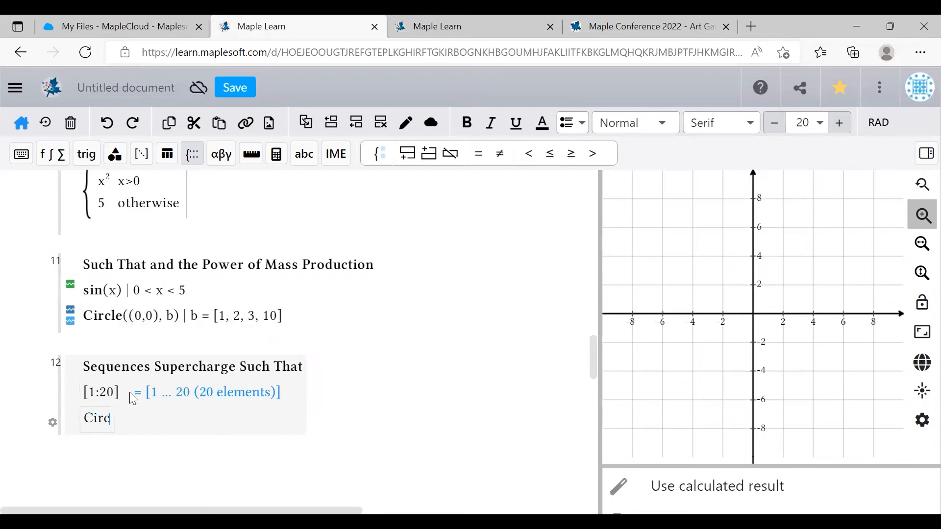
text(le(()
text(c, c))
text(, d)
text()|c)
text(=[1:2)
text(0])
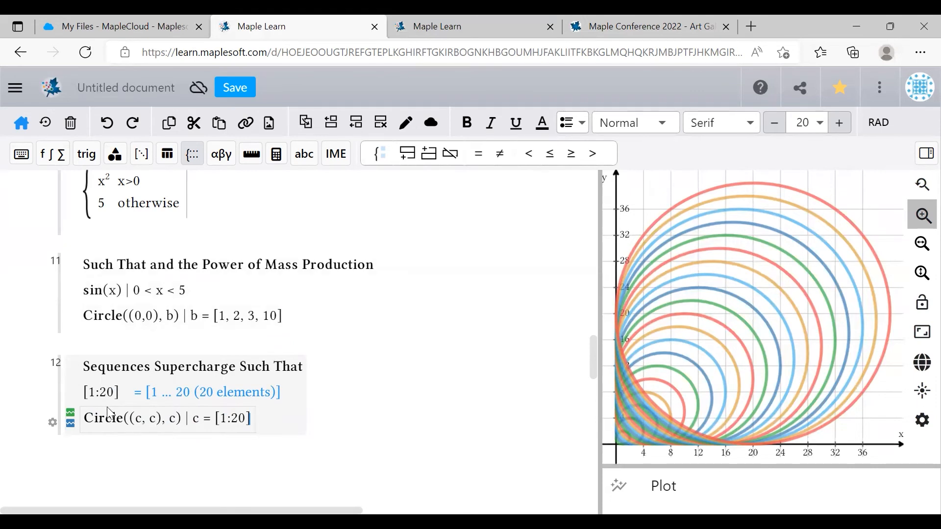
- Colour every circle in the Circle((c, c), c) line purple
click(71, 415)
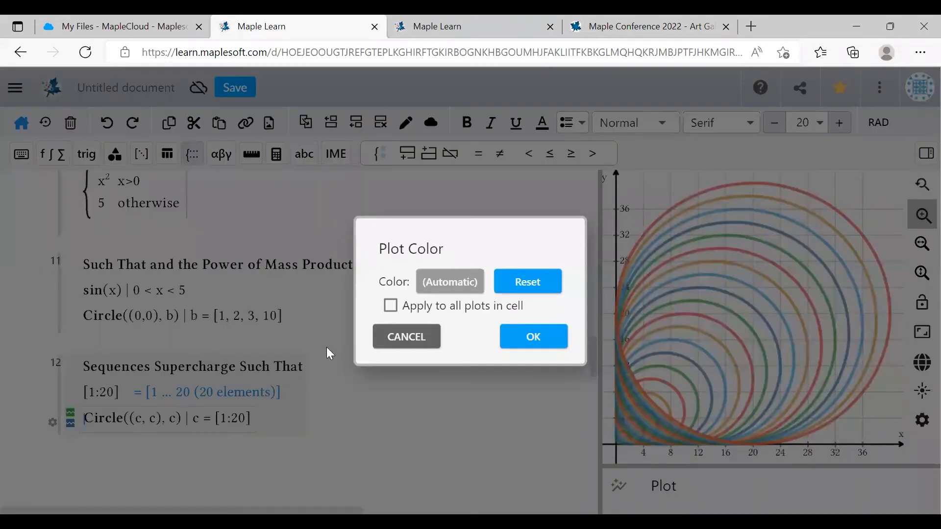
click(391, 306)
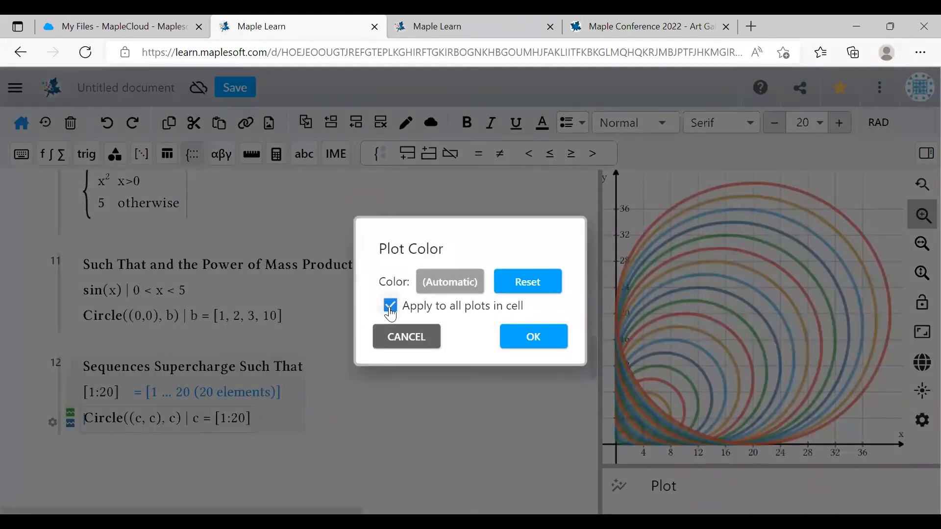
click(454, 288)
click(516, 317)
click(543, 488)
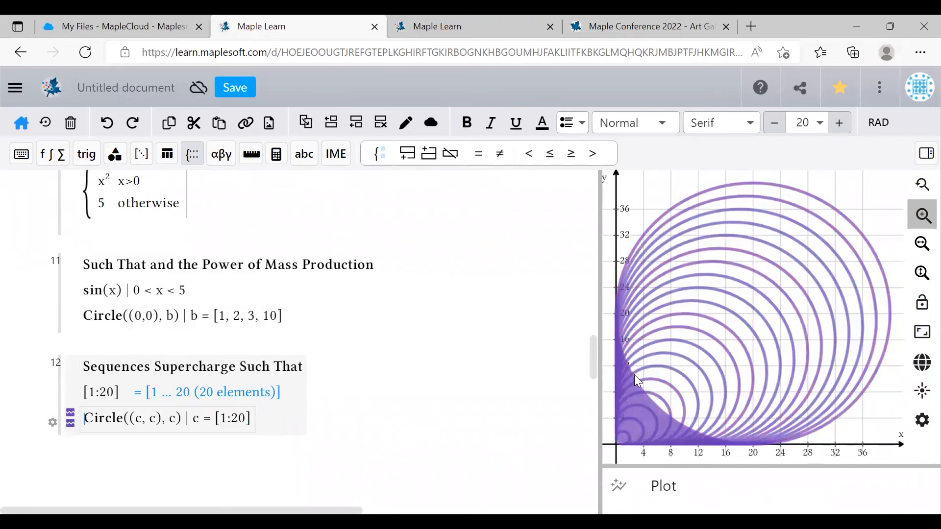
mouse_move(596, 357)
mouse_down()
mouse_move(591, 326)
mouse_move(586, 359)
mouse_up()
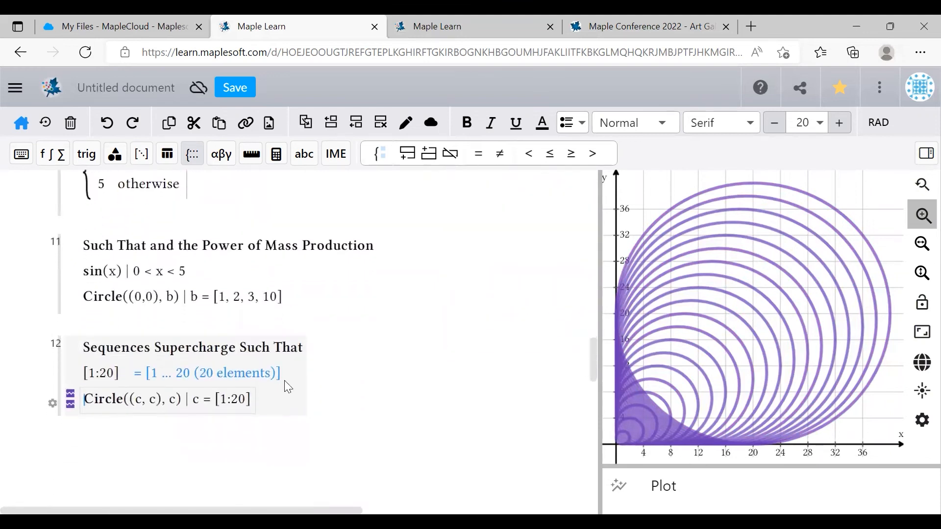